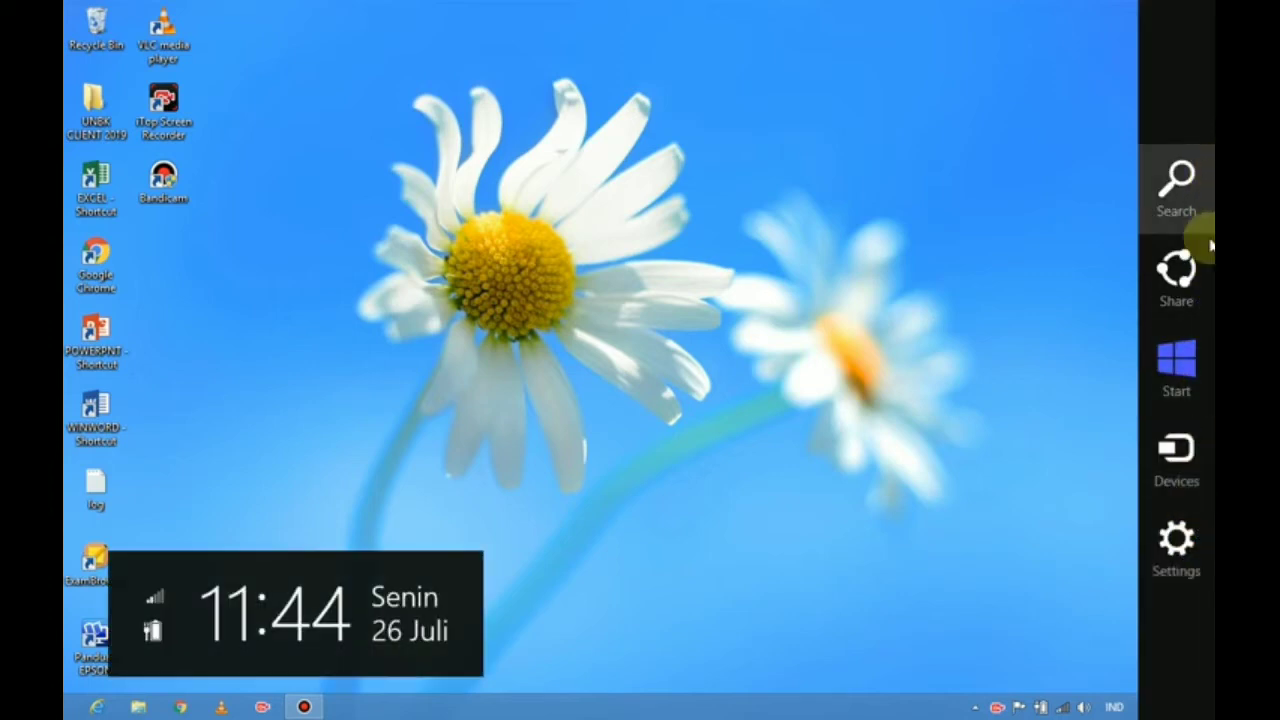
- Search Windows 8 for 'control panel' and launch Control Panel from the results
click(1175, 195)
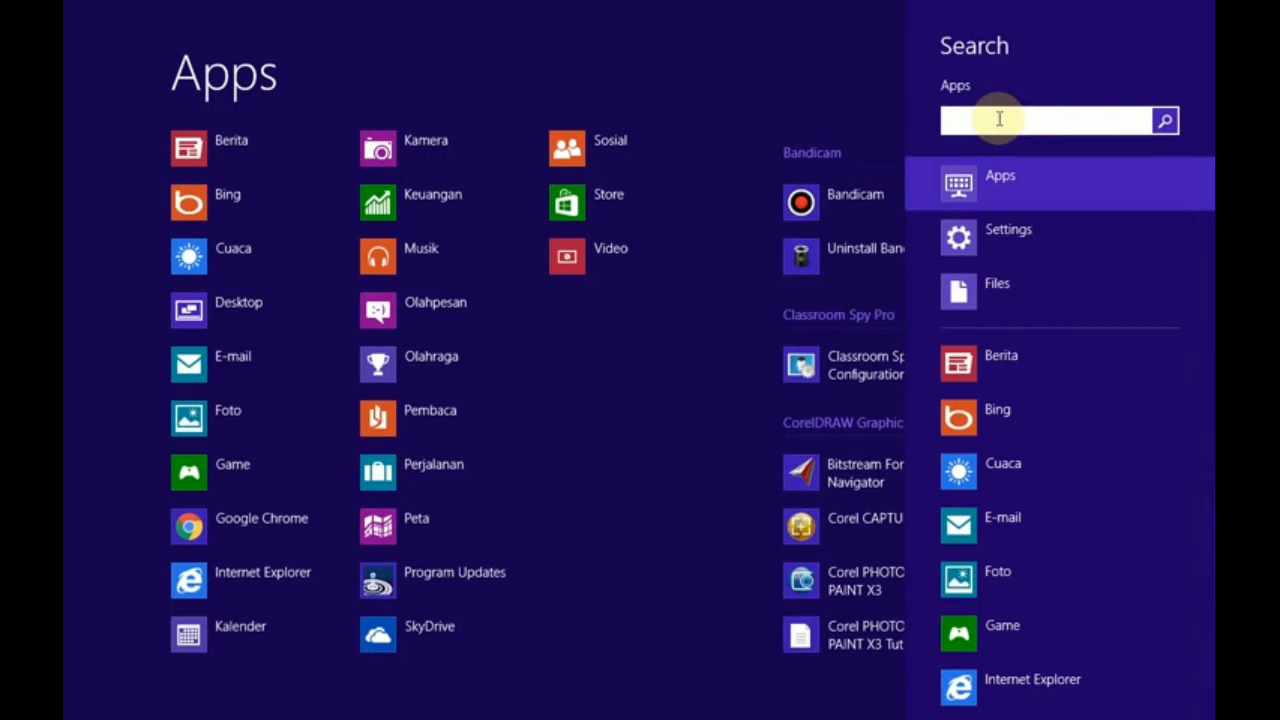
text(control panel)
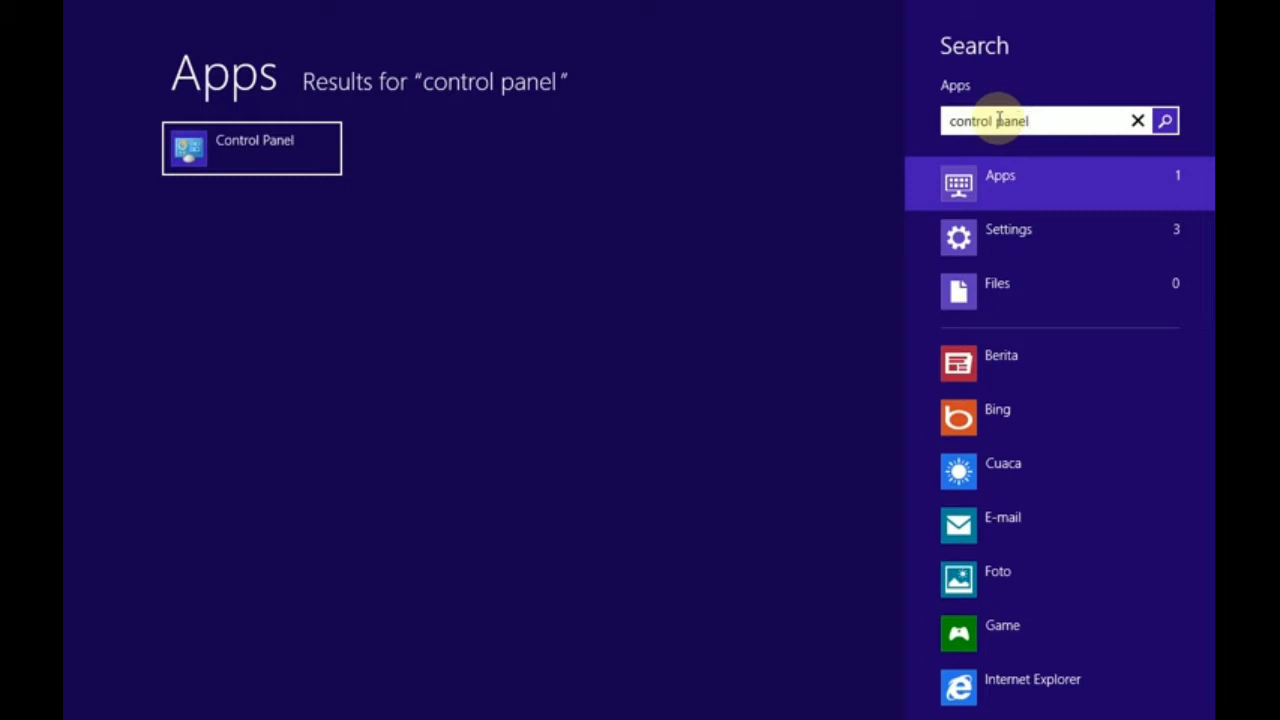
click(300, 168)
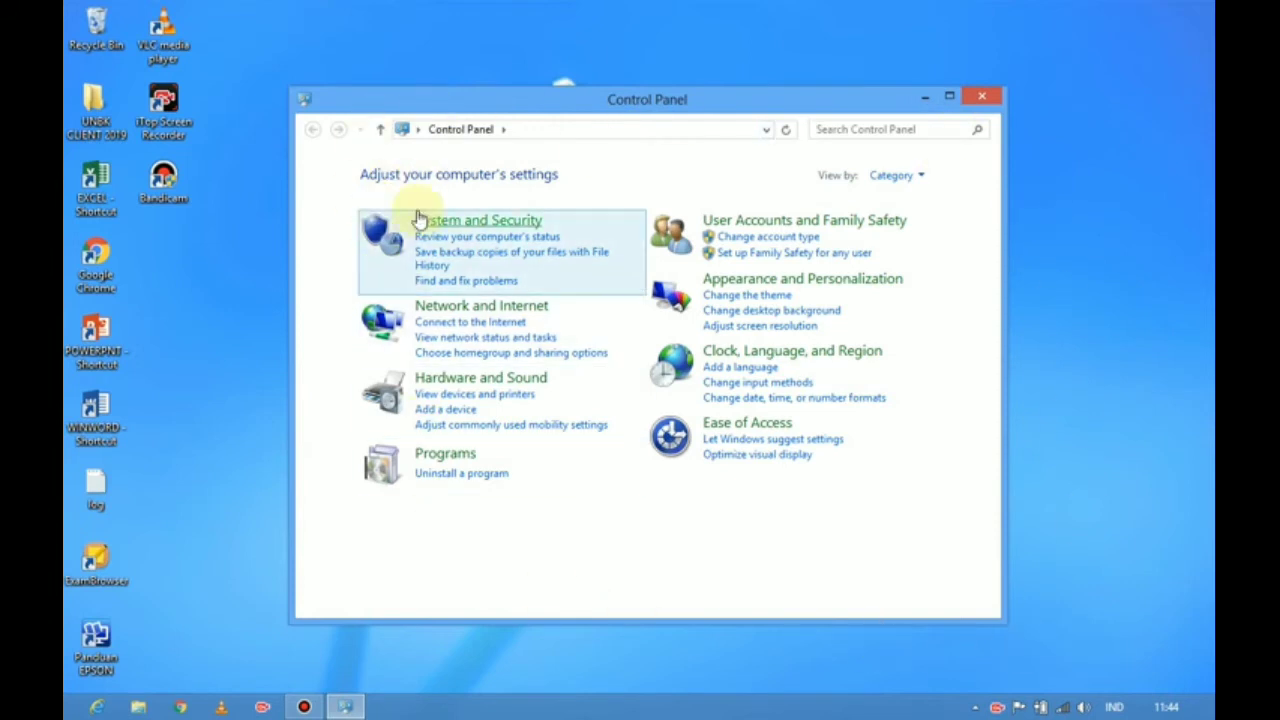
click(878, 177)
click(900, 177)
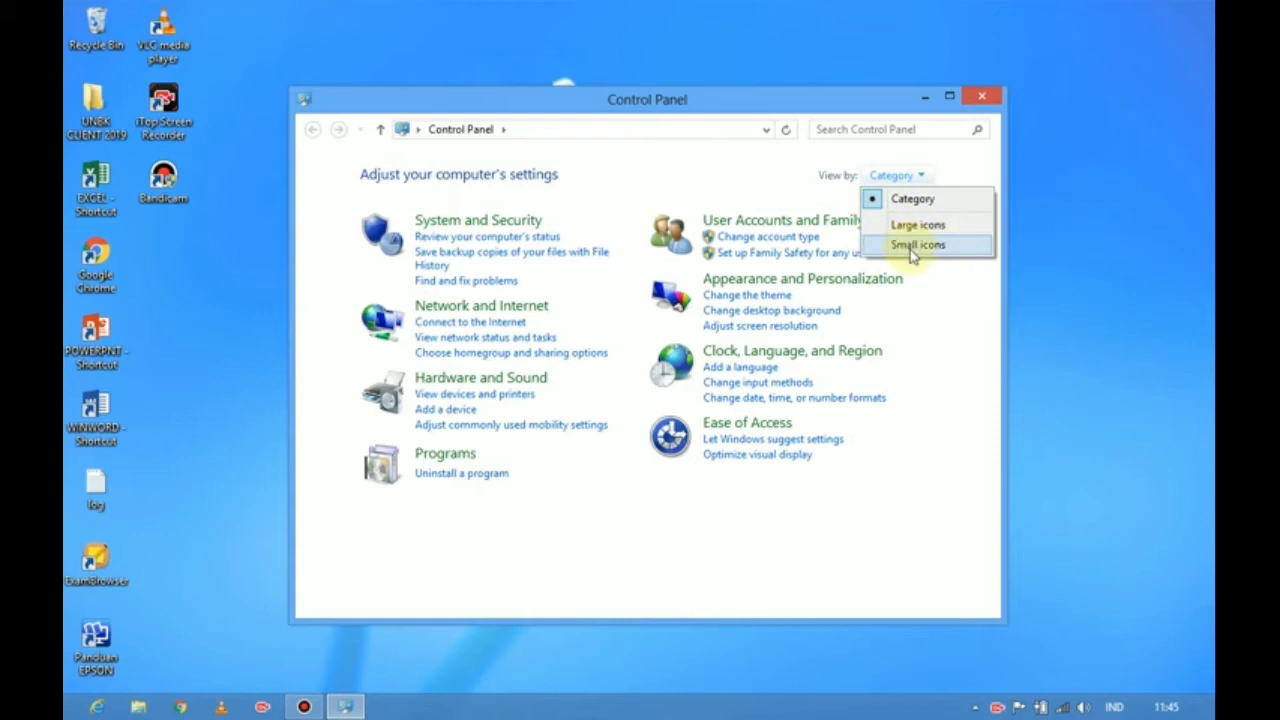
click(913, 248)
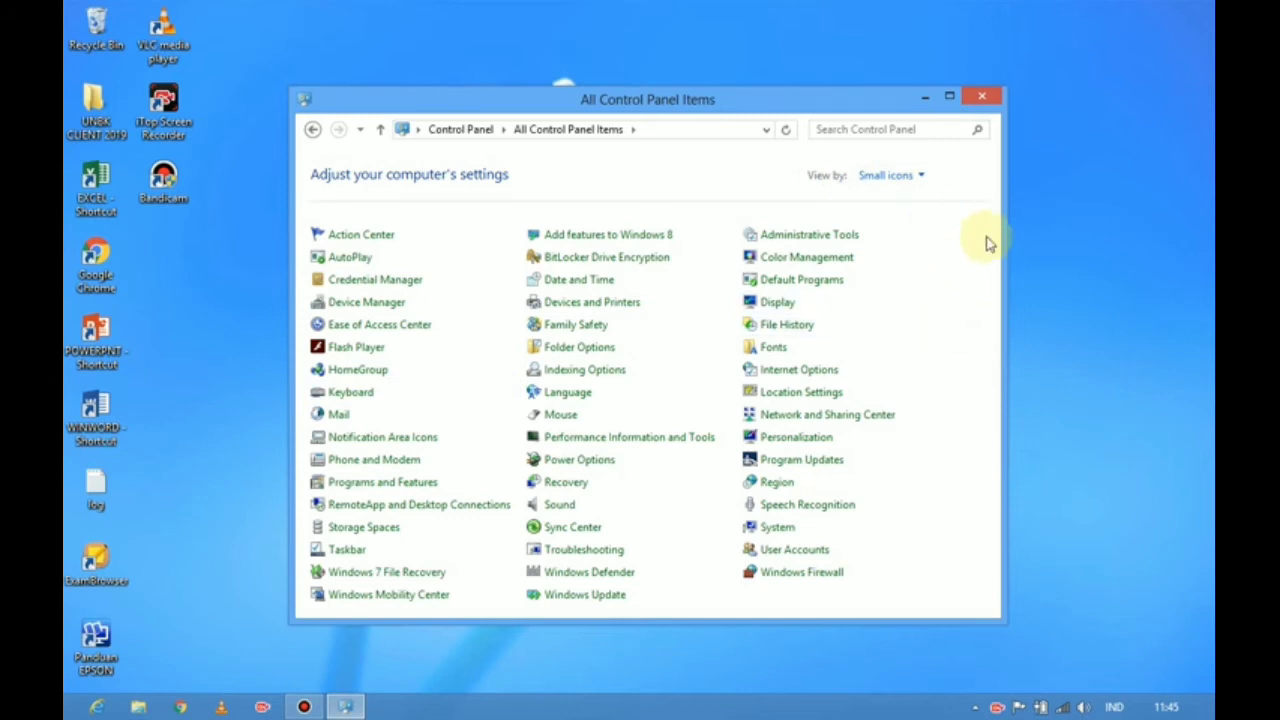
click(921, 180)
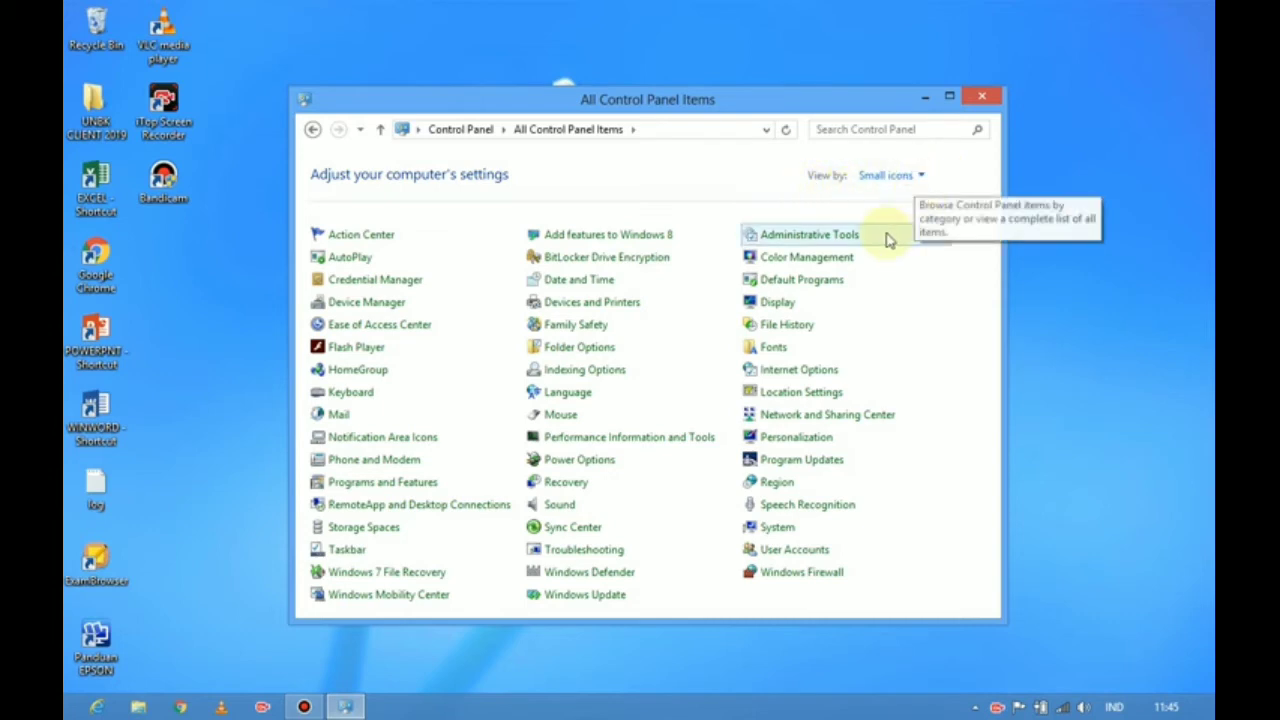
click(919, 176)
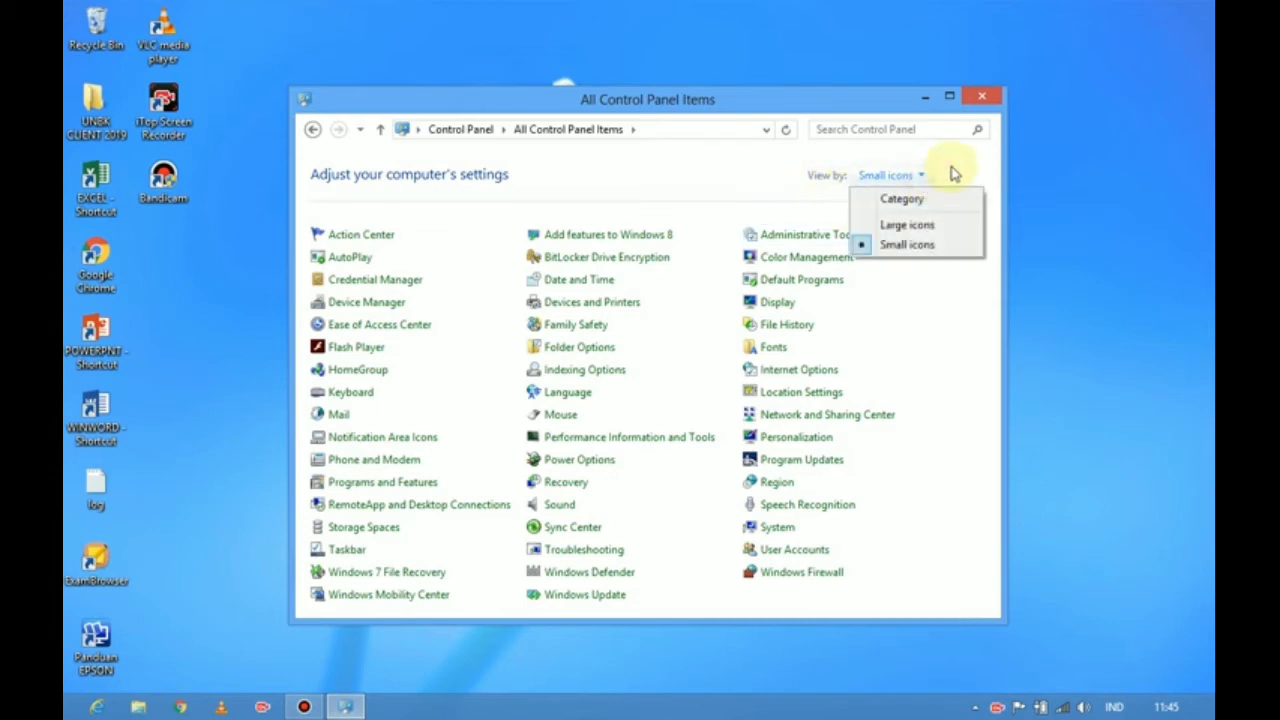
click(903, 199)
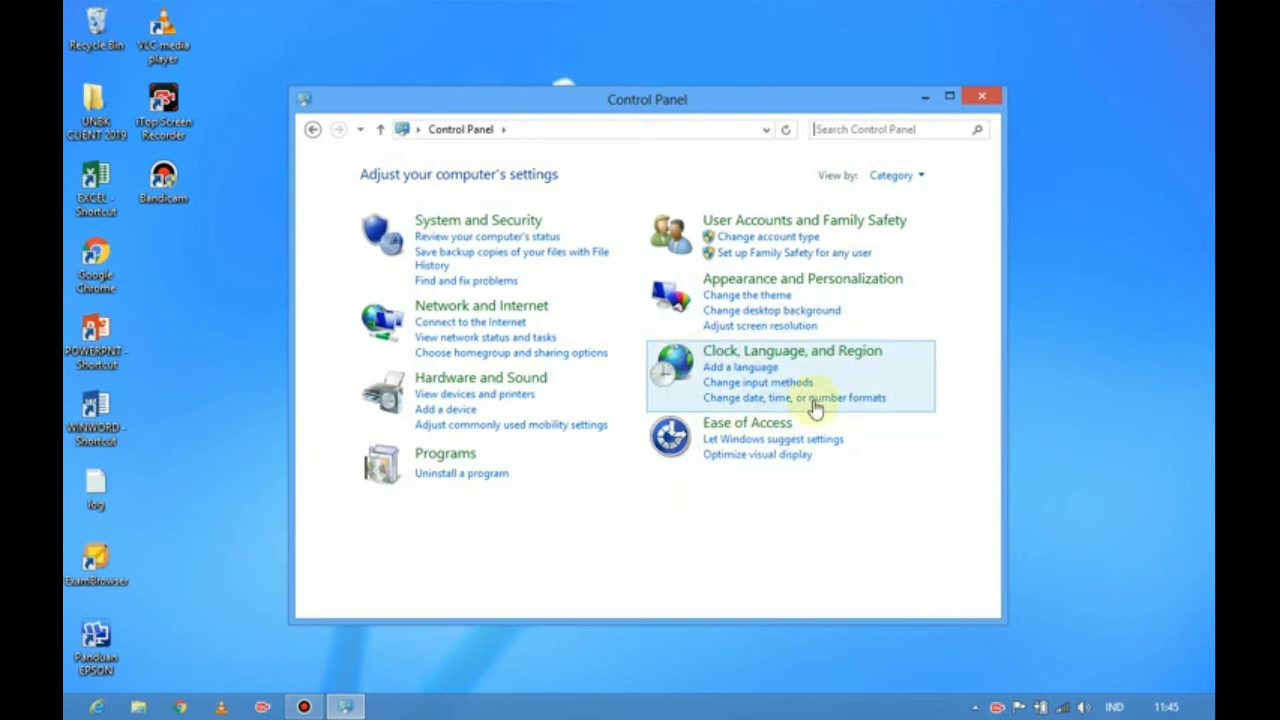
- Go to Clock, Language, and Region, then open the Language preferences
click(790, 355)
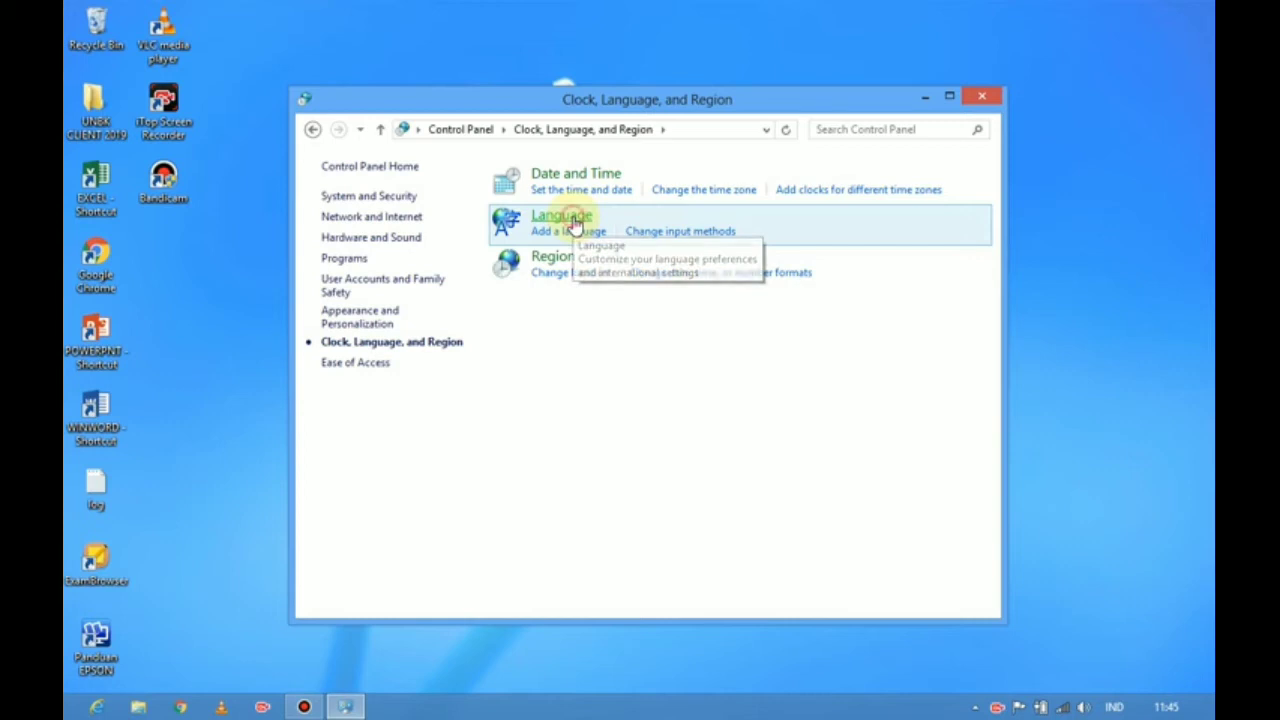
click(574, 218)
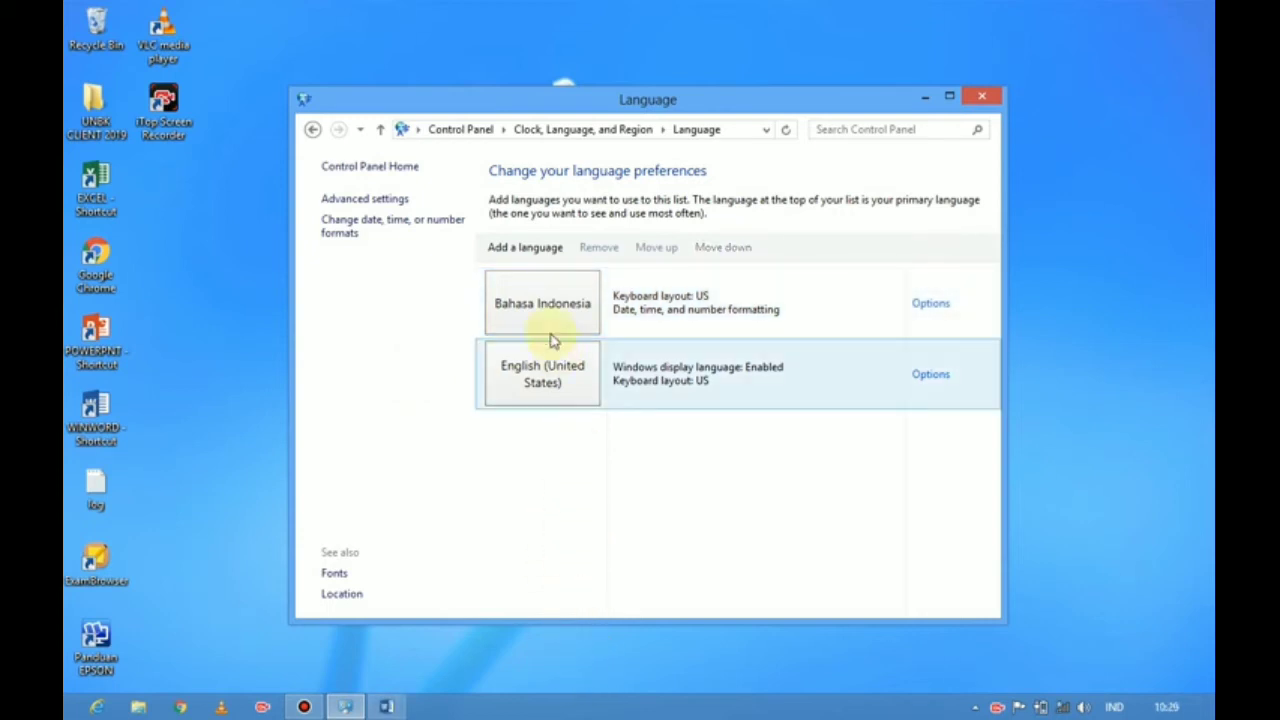
- Add a language, expand Arabic, and pick the Arabic (Saudi Arabia) variant
click(514, 252)
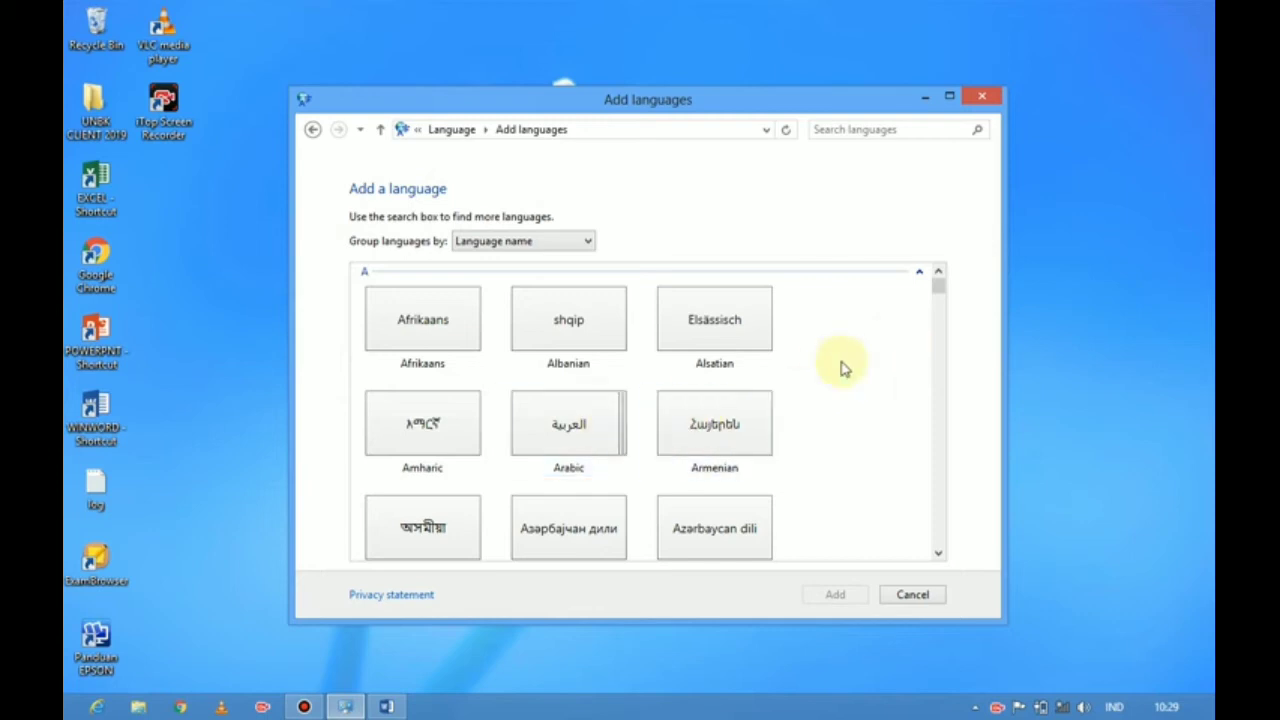
double_click(583, 437)
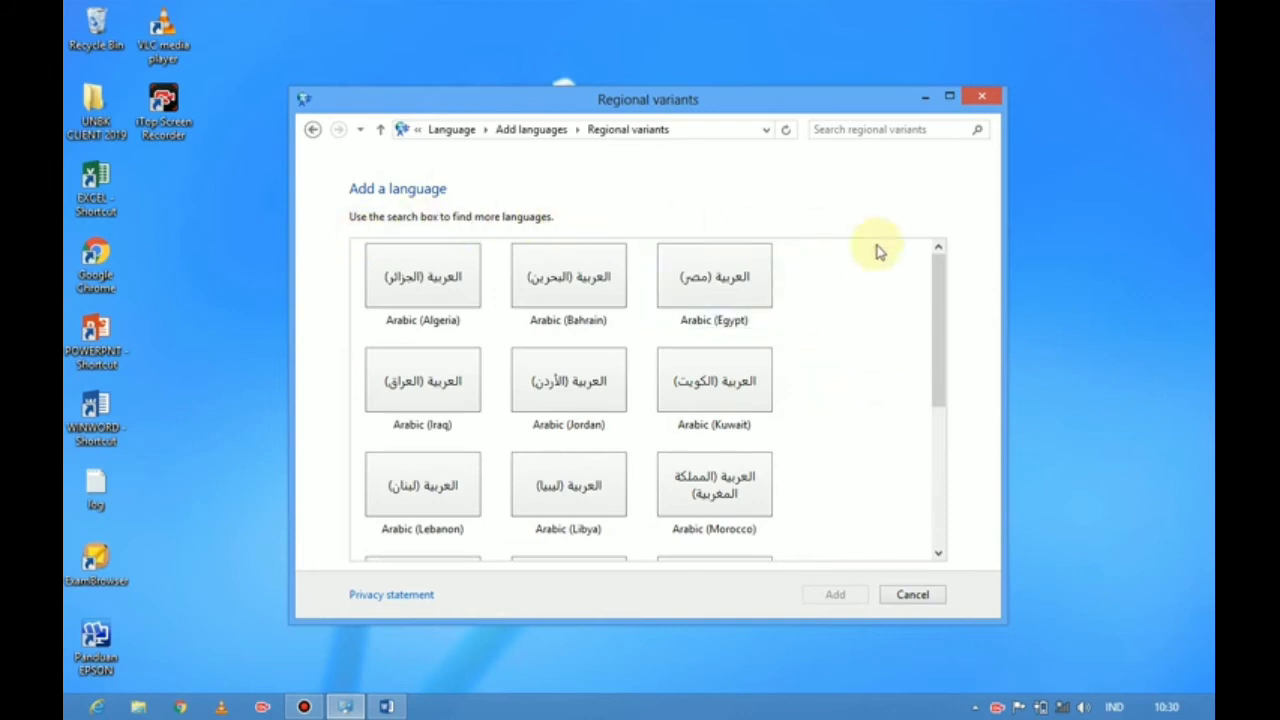
scroll(838, 415, down, 2)
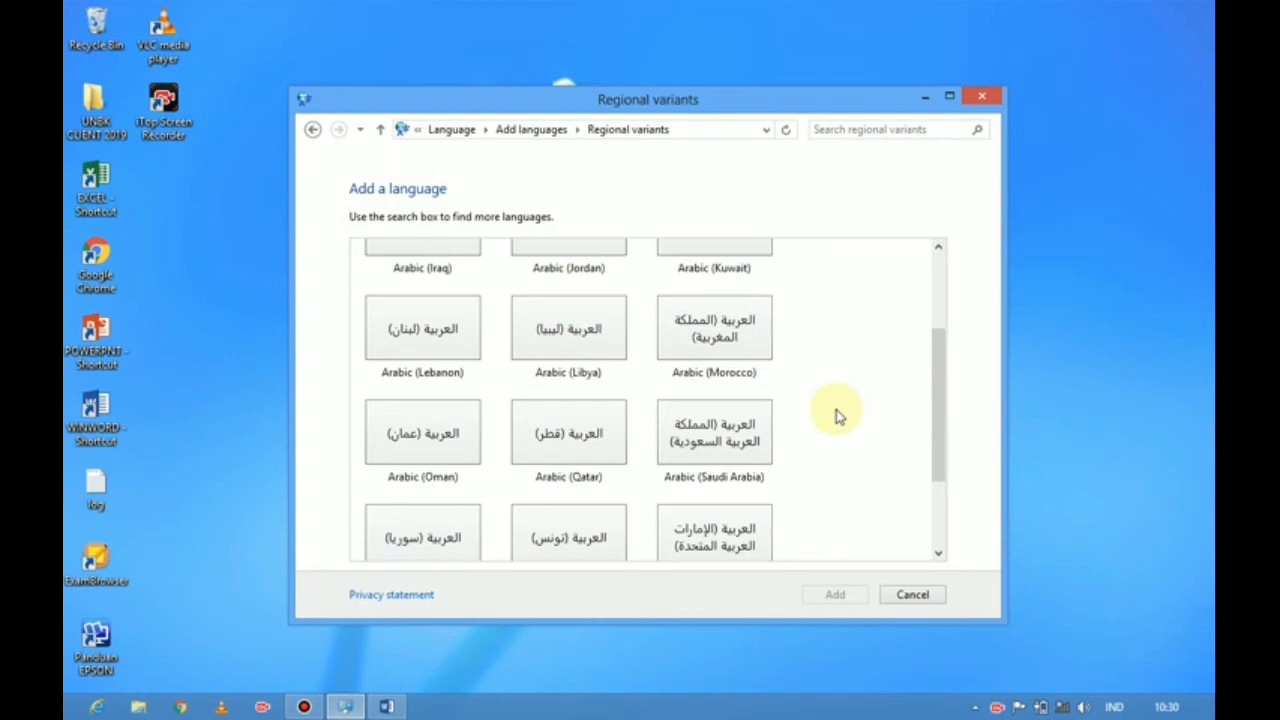
scroll(838, 415, down, 2)
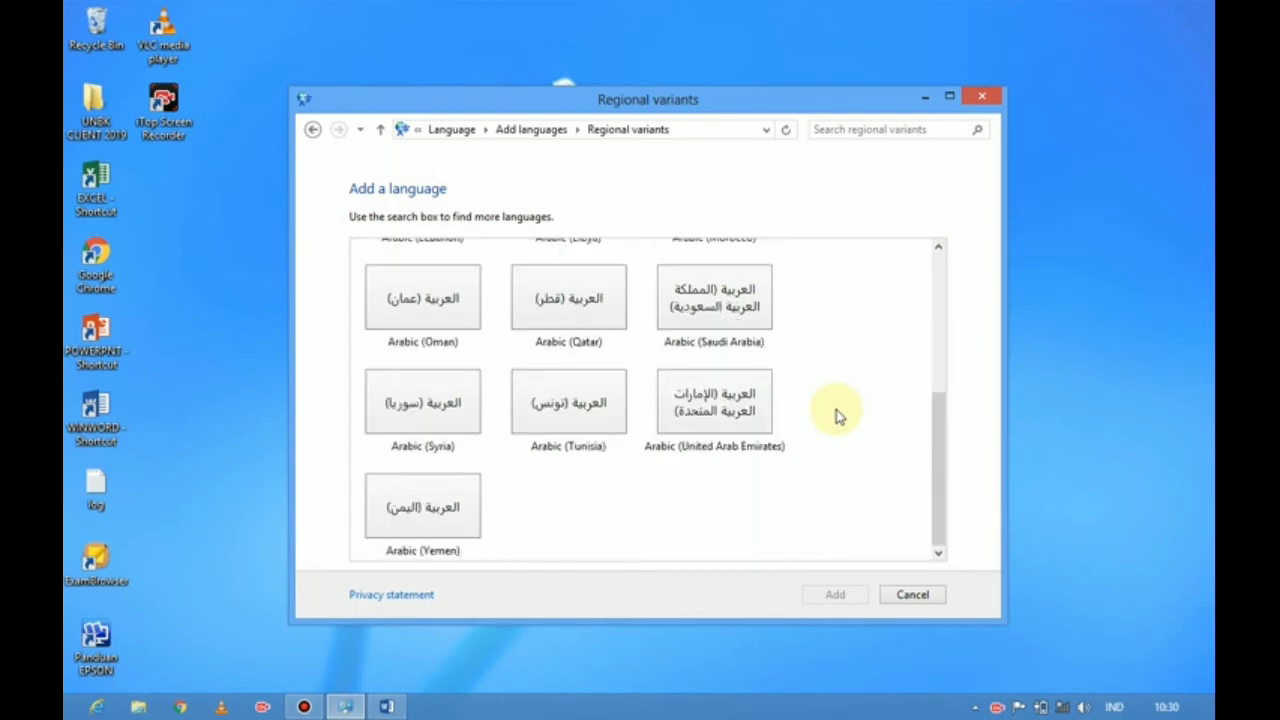
scroll(838, 415, up, 4)
scroll(838, 415, down, 2)
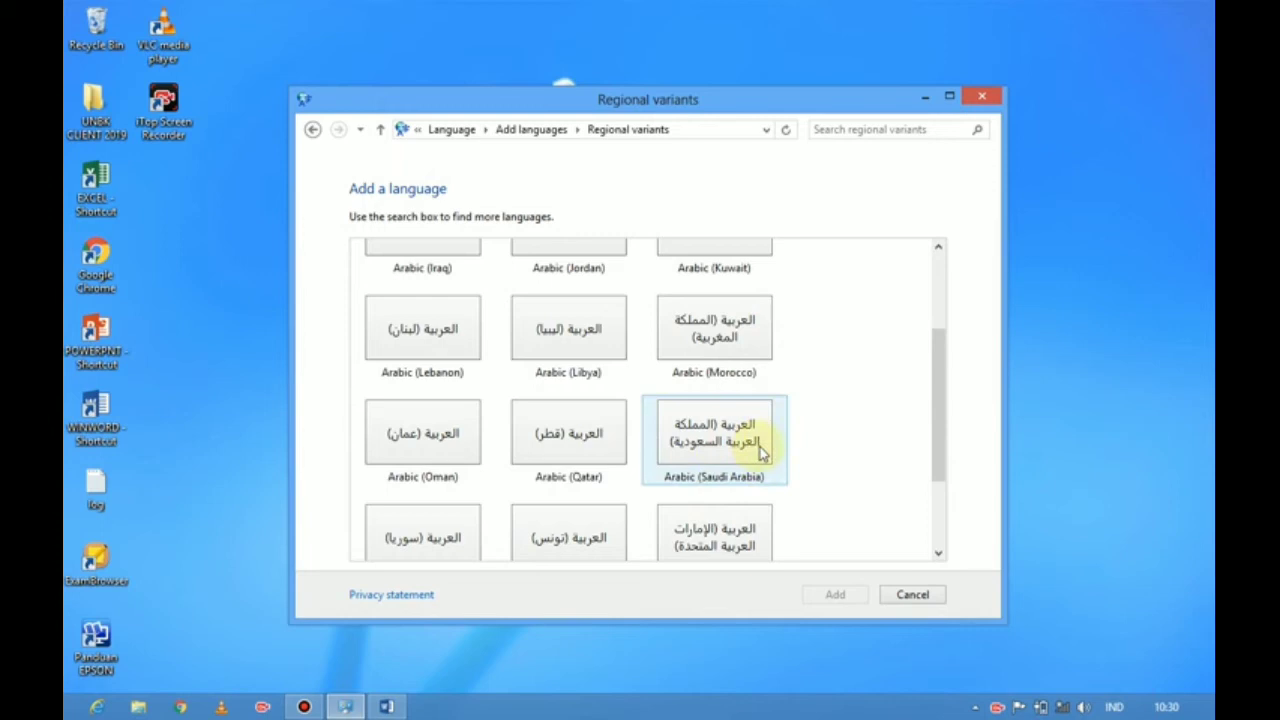
double_click(735, 450)
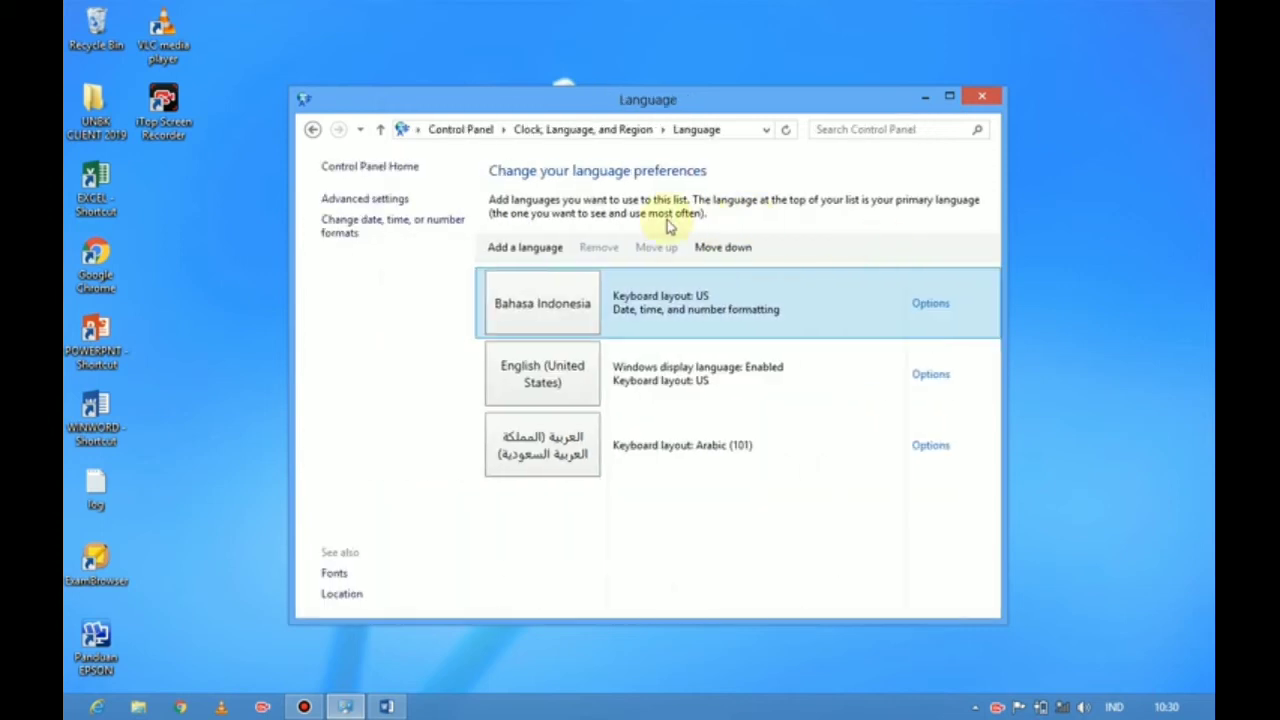
- Clear the language list selection, then open the font size list in a blank Word document
click(548, 555)
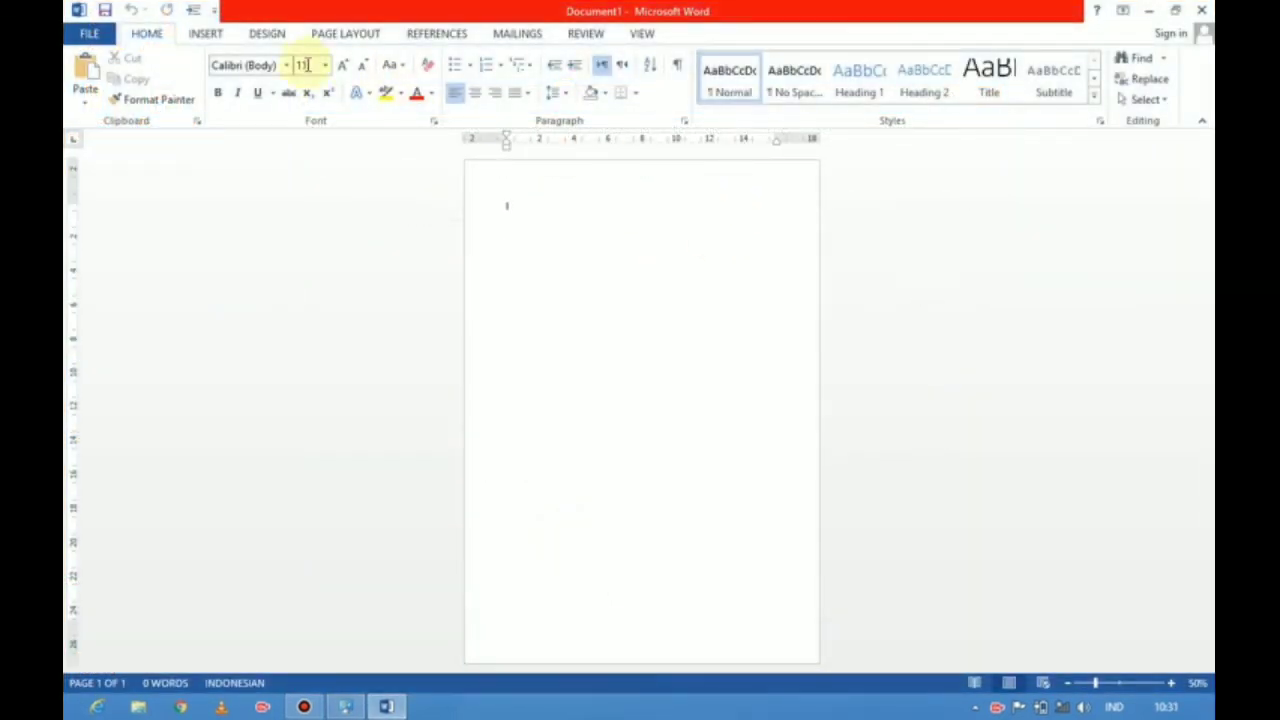
click(324, 66)
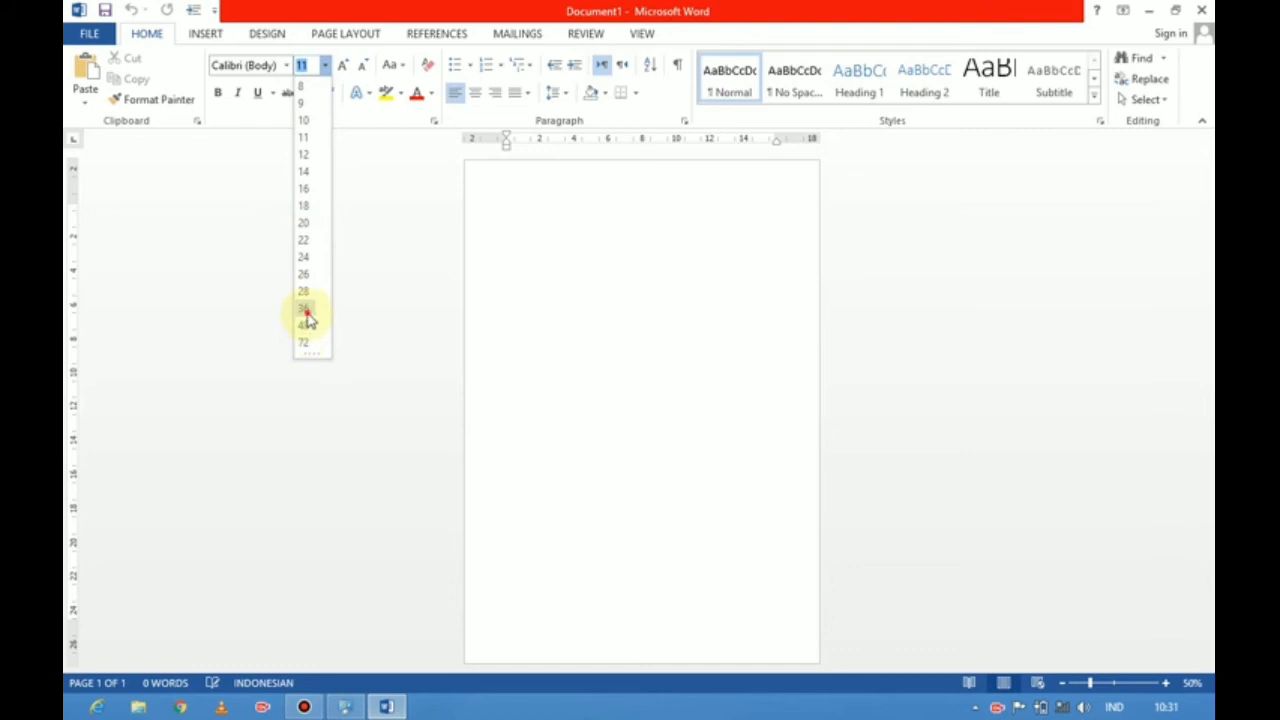
- Choose font size 36, then type and erase a few test letters, leaving the page empty
click(304, 310)
text(,njmk)
key(BackSpace)
key(BackSpace)
key(BackSpace)
key(BackSpace)
key(BackSpace)
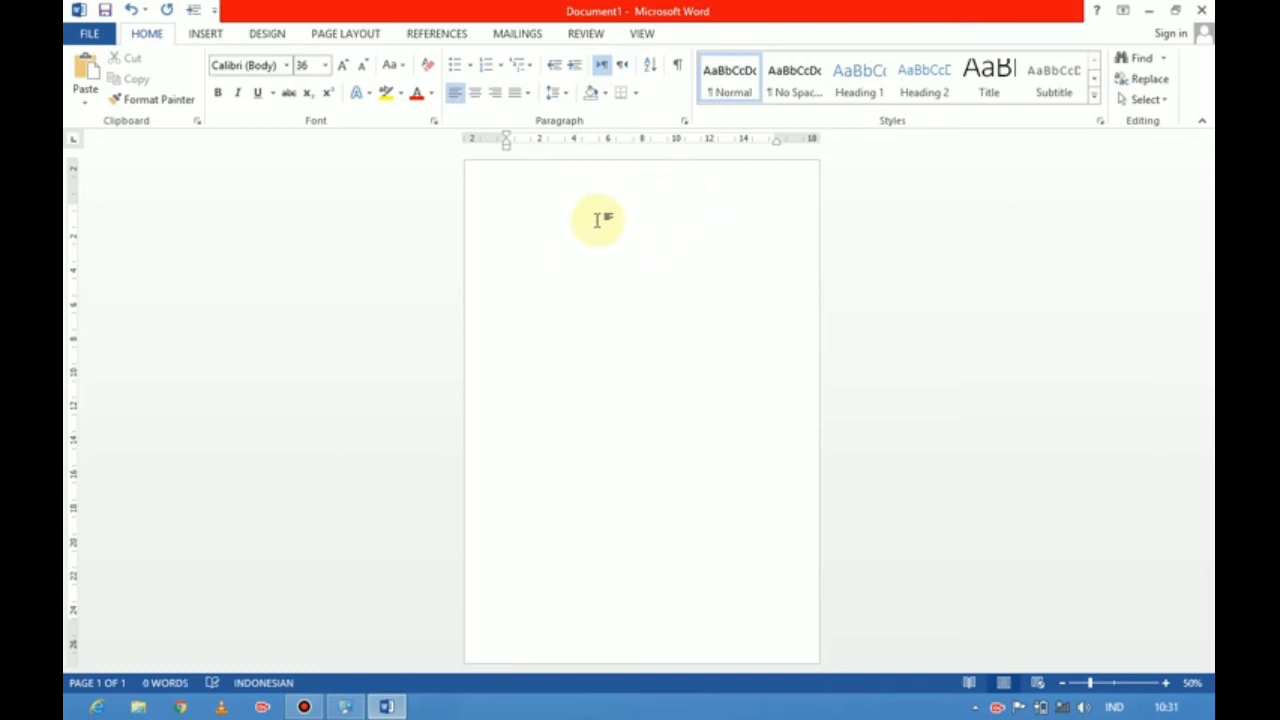
text(mklm,)
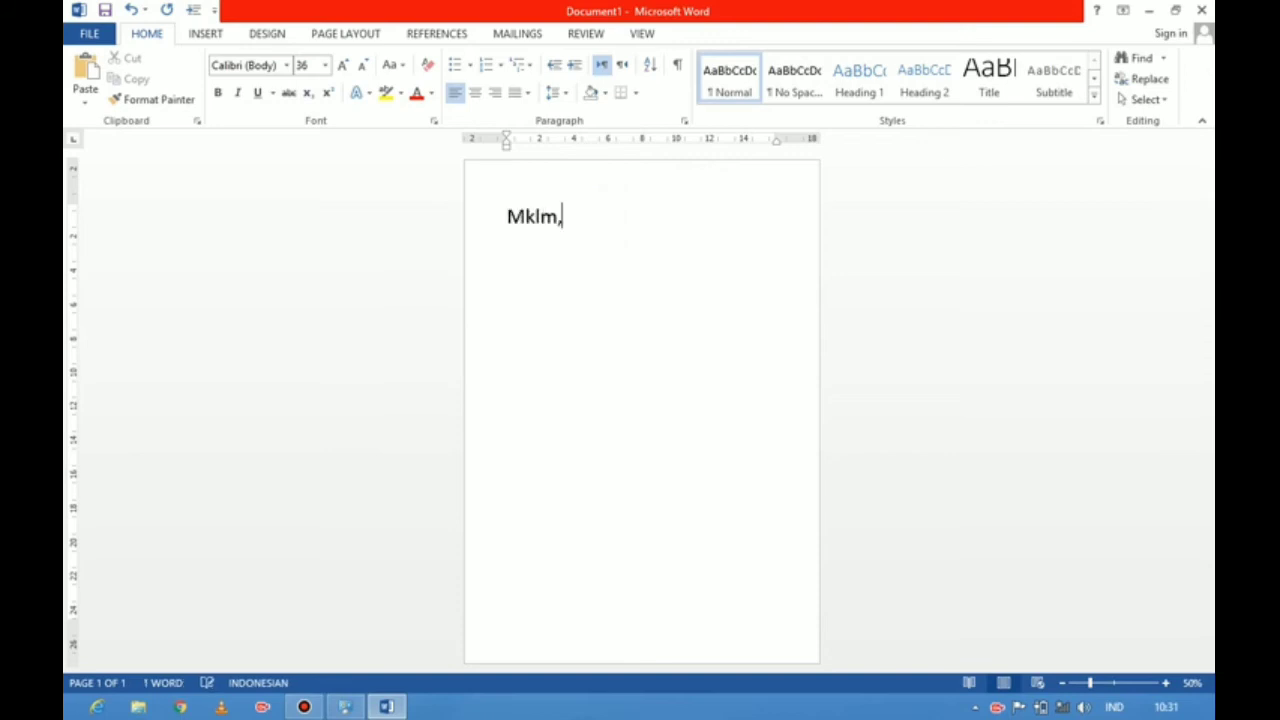
key(BackSpace)
key(BackSpace)
key(BackSpace)
key(BackSpace)
key(BackSpace)
text(mmnm)
text(nm)
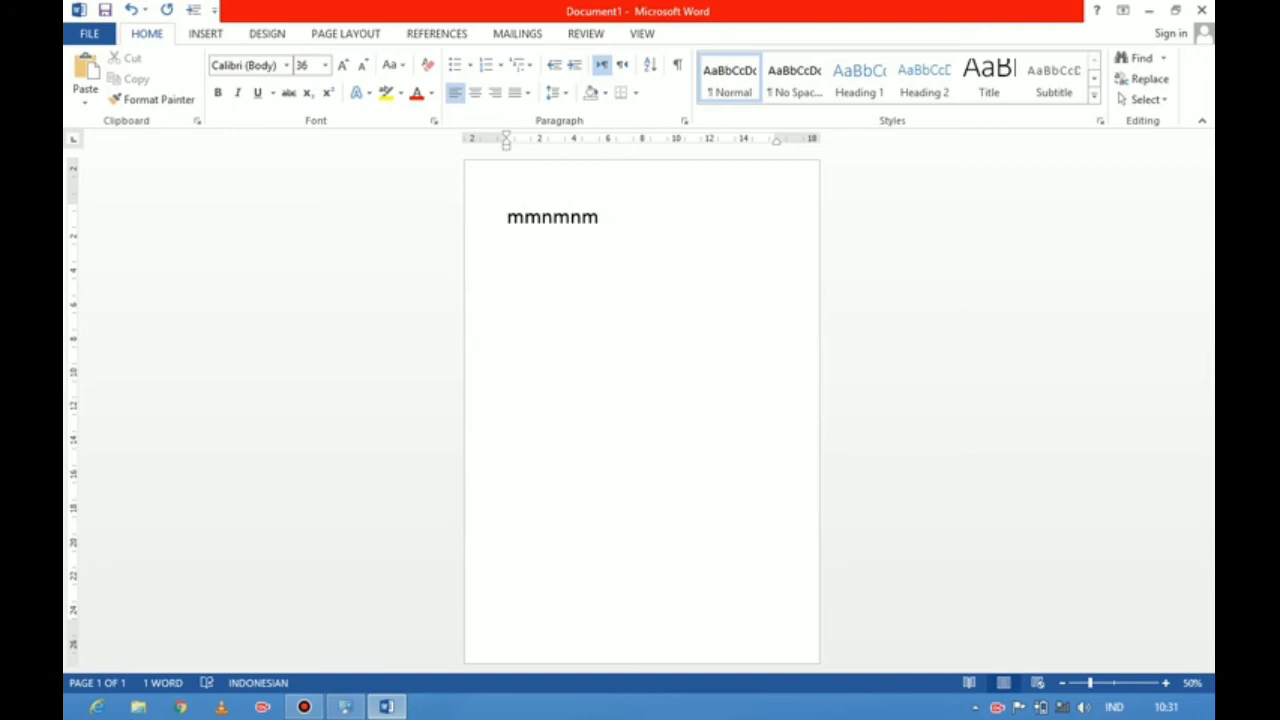
text(hu)
key(BackSpace)
key(BackSpace)
key(BackSpace)
key(BackSpace)
key(BackSpace)
key(BackSpace)
key(BackSpace)
key(BackSpace)
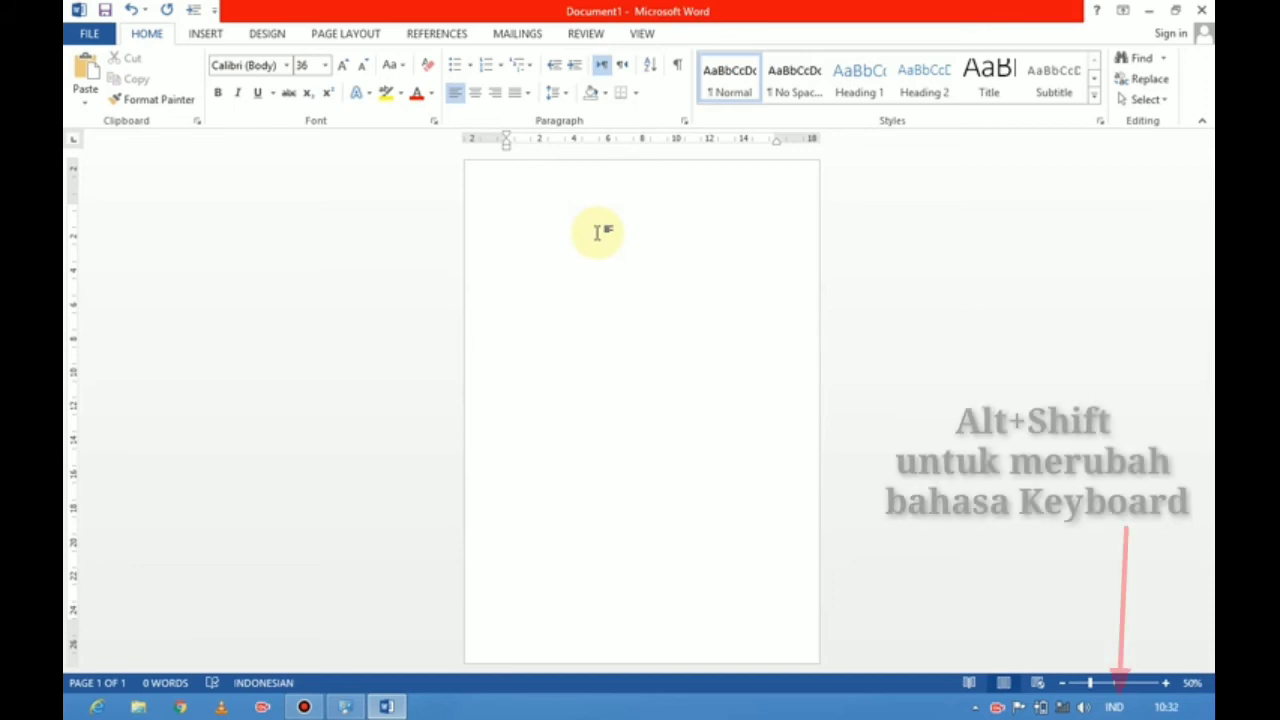
- Switch the input language to Arabic (Saudi Arabia) with Alt+Shift
key(alt+shift)
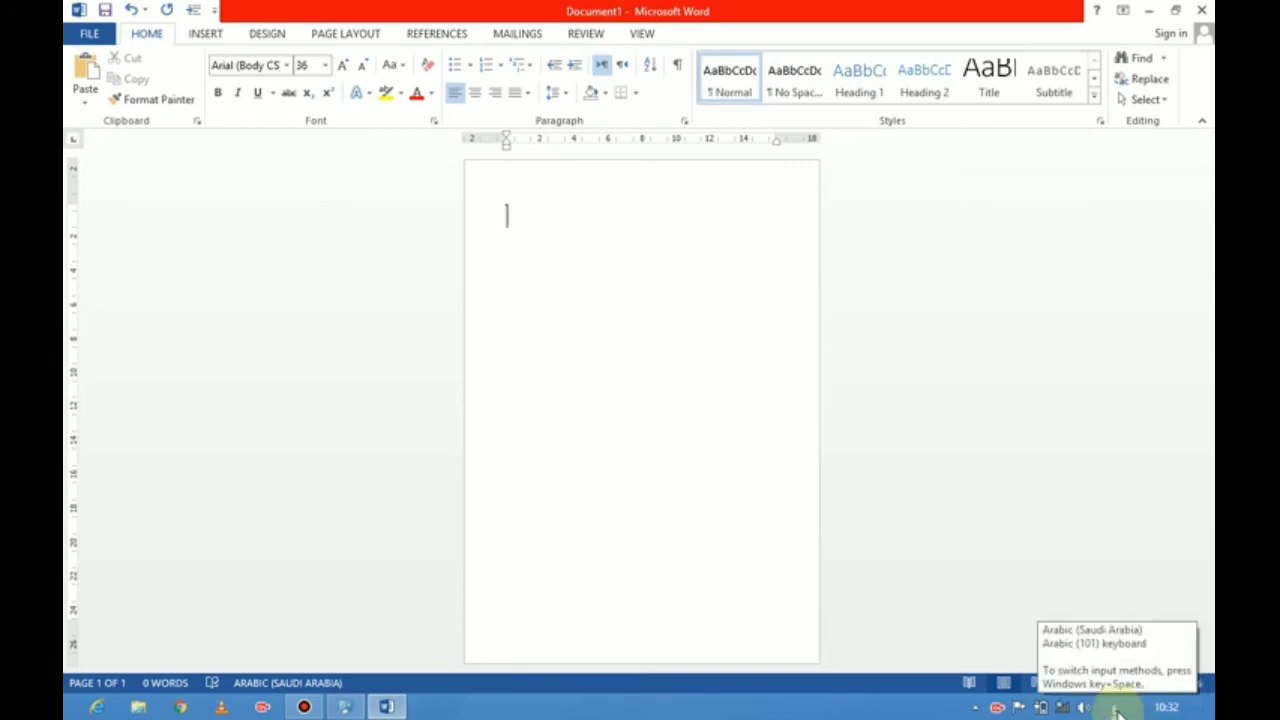
- Type five separate Arabic letters (م and ب) on the first line, correcting one with Backspace
click(652, 657)
text(م)
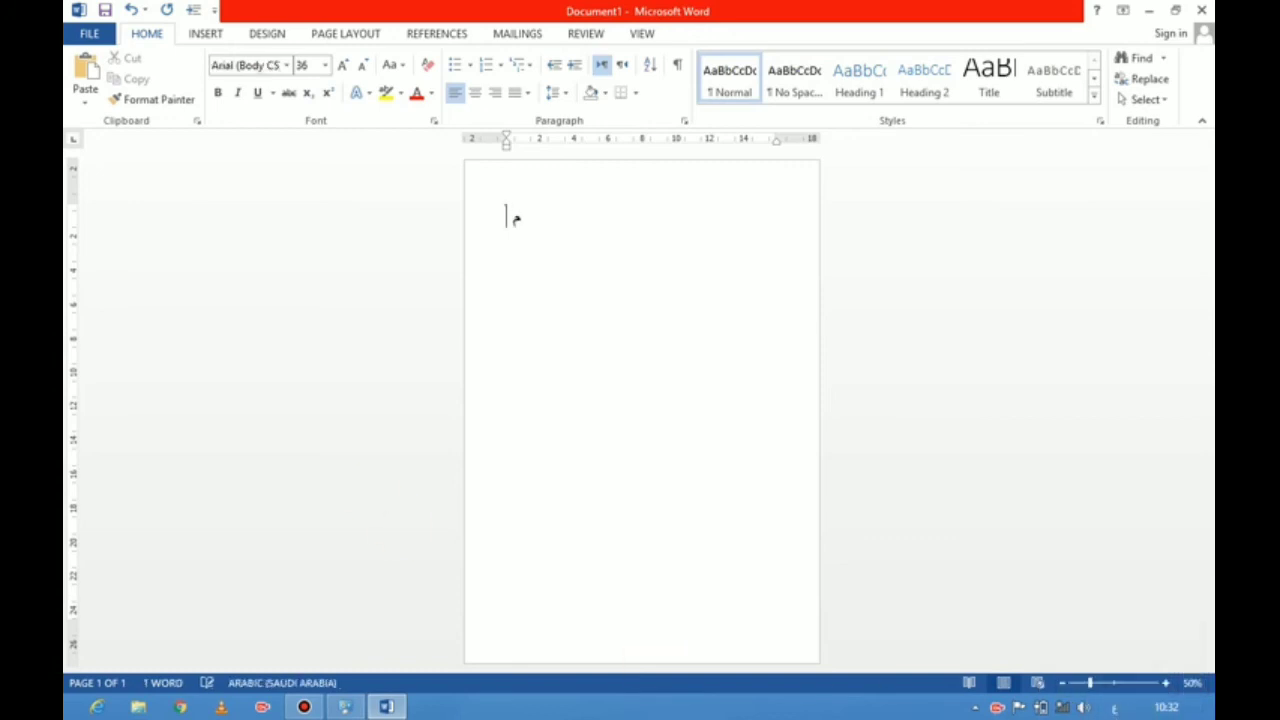
text( ما)
key(BackSpace)
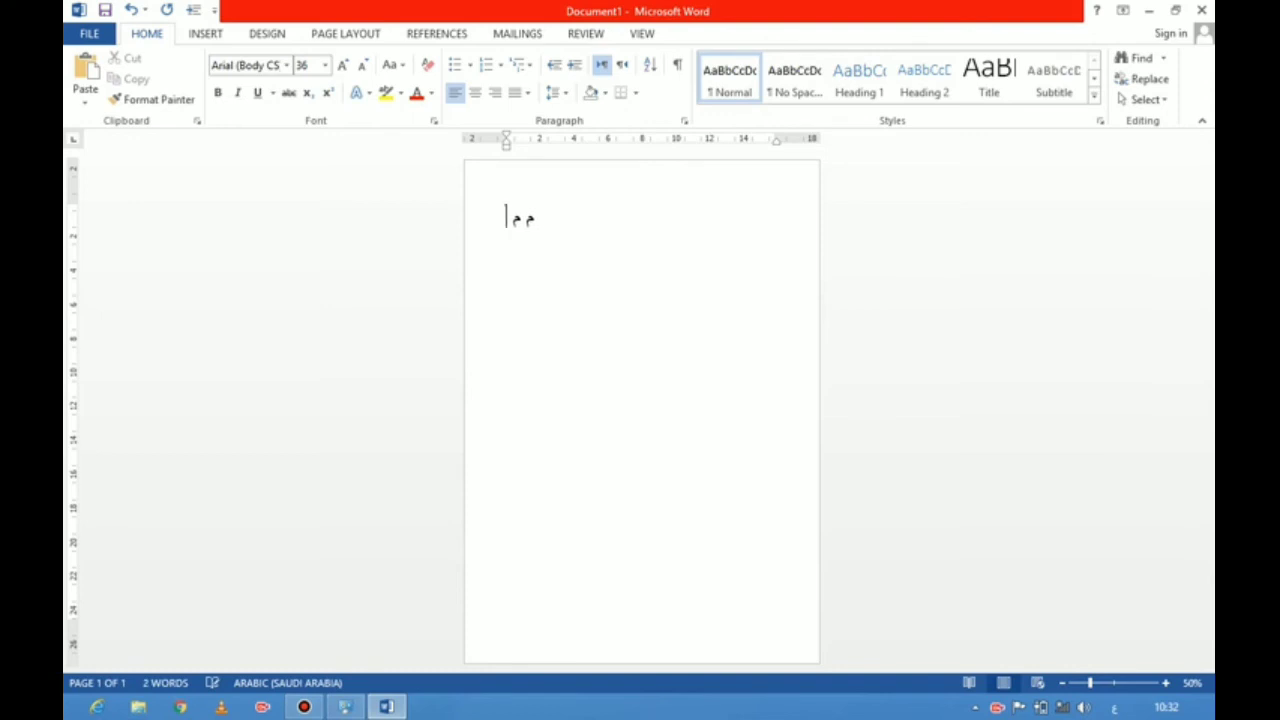
text(ب م ب)
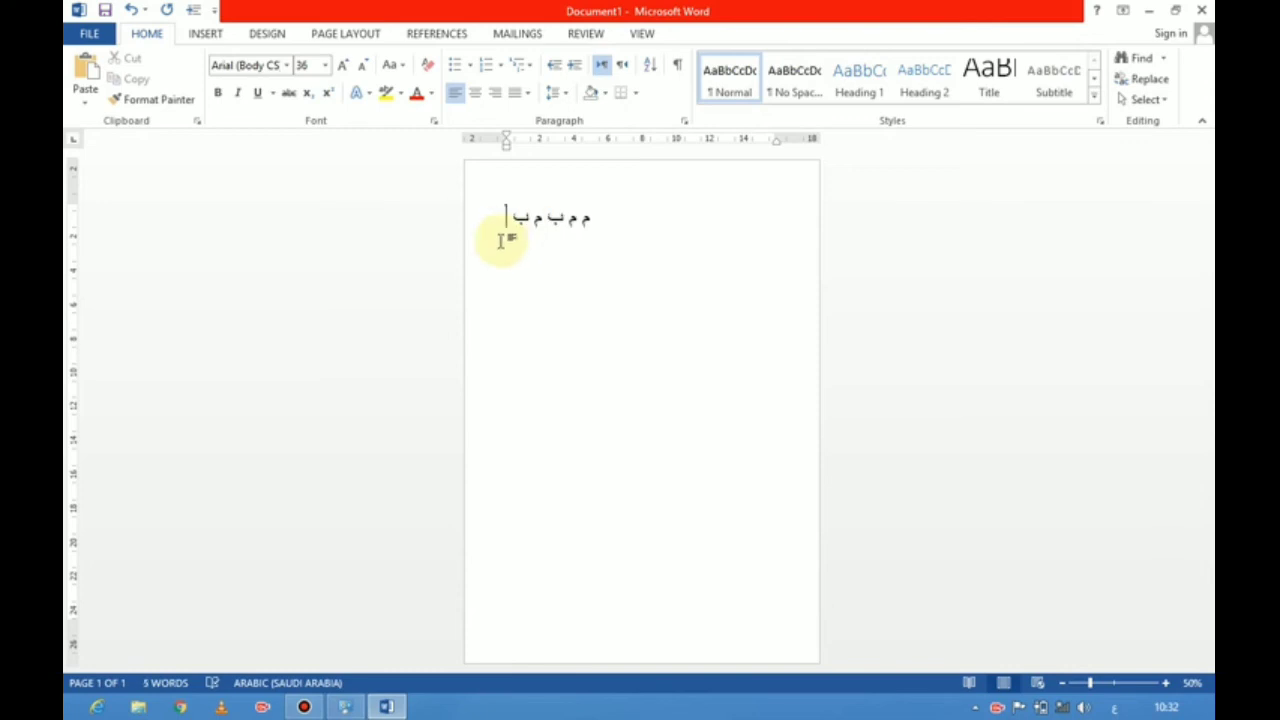
mouse_move(508, 218)
mouse_down()
mouse_move(596, 216)
mouse_move(543, 193)
mouse_move(598, 220)
mouse_up()
click(504, 206)
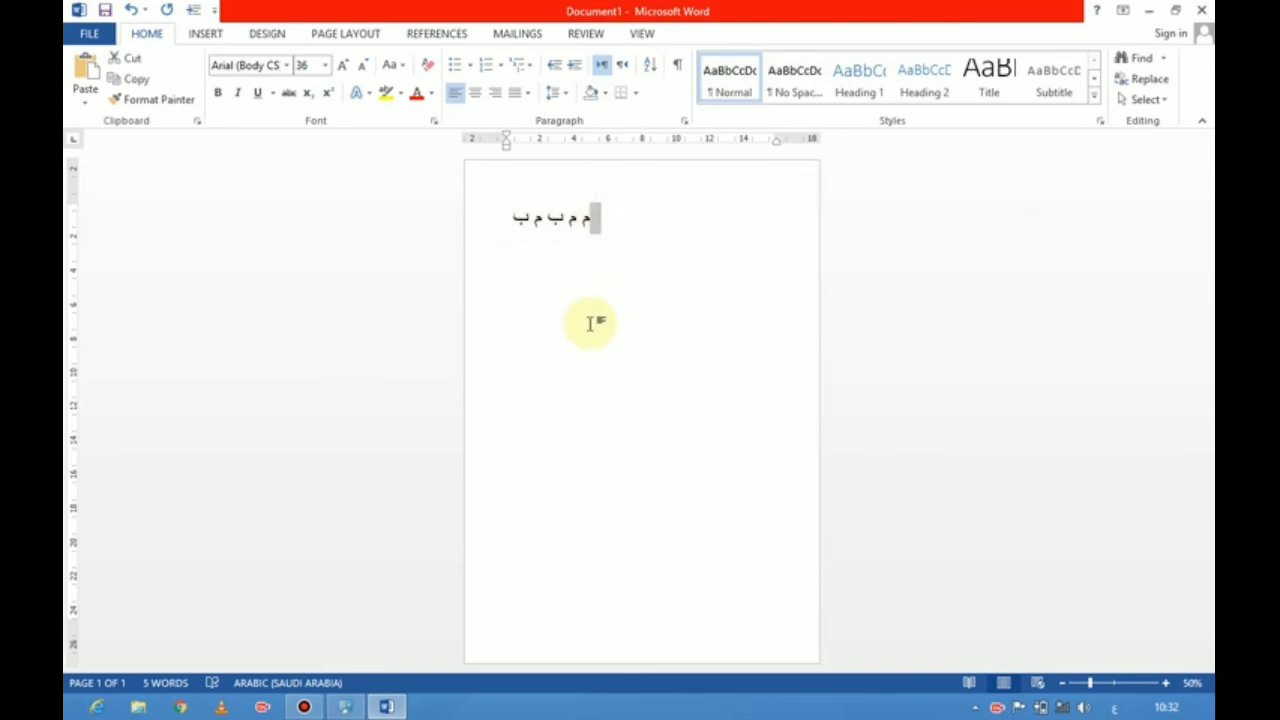
- On a new line, type the joined Arabic word باب
key(Return)
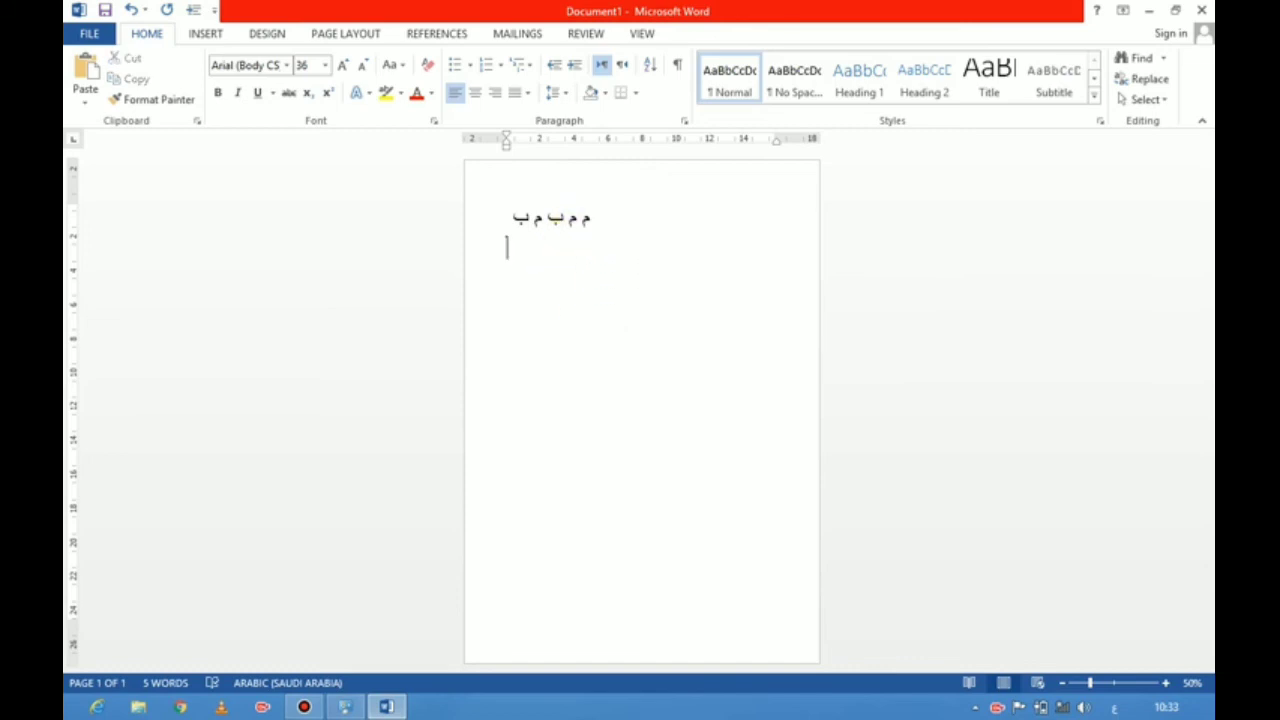
text(ب)
text(اب)
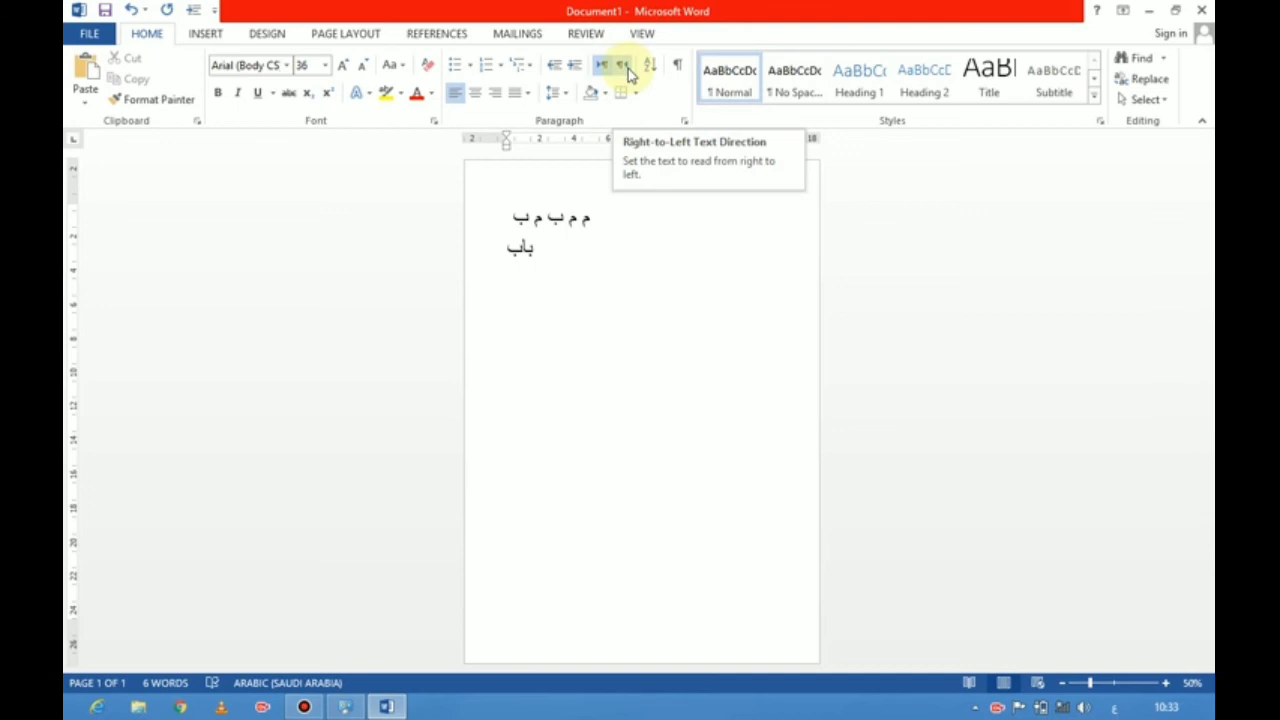
- Below باب, add a right-to-left line reading باب مفتاح بيت and start another line
click(553, 247)
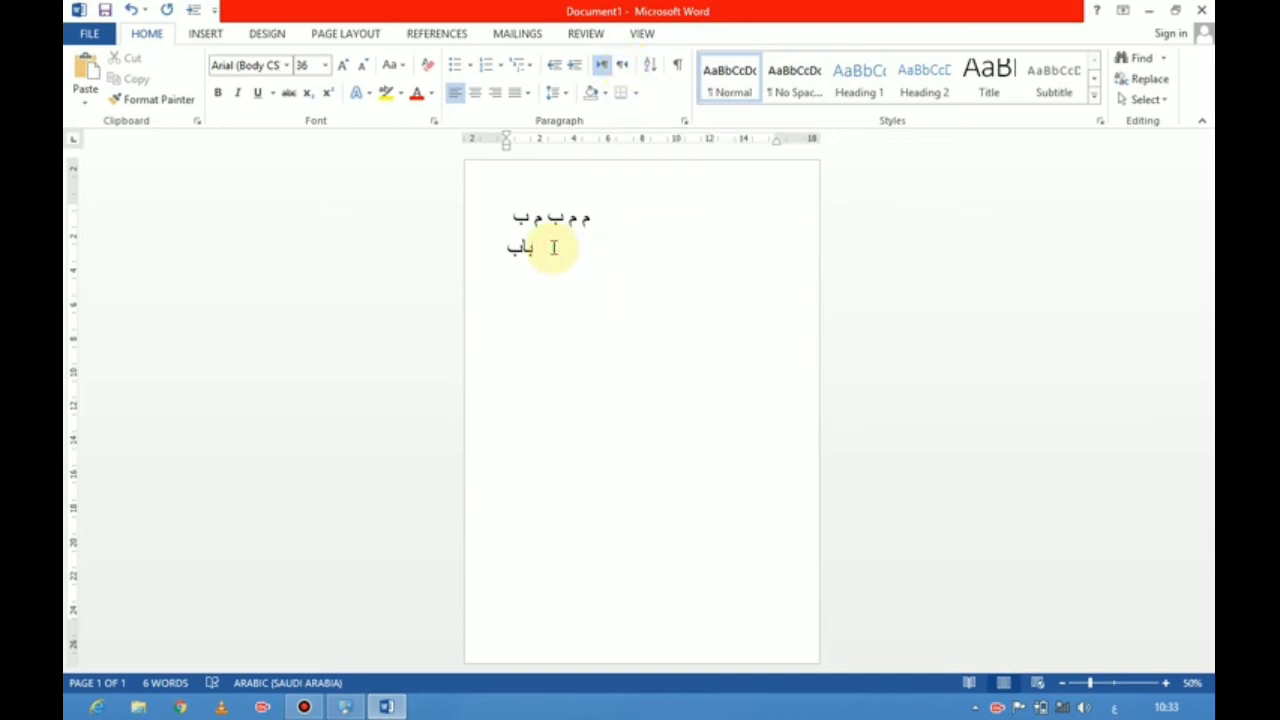
key(Return)
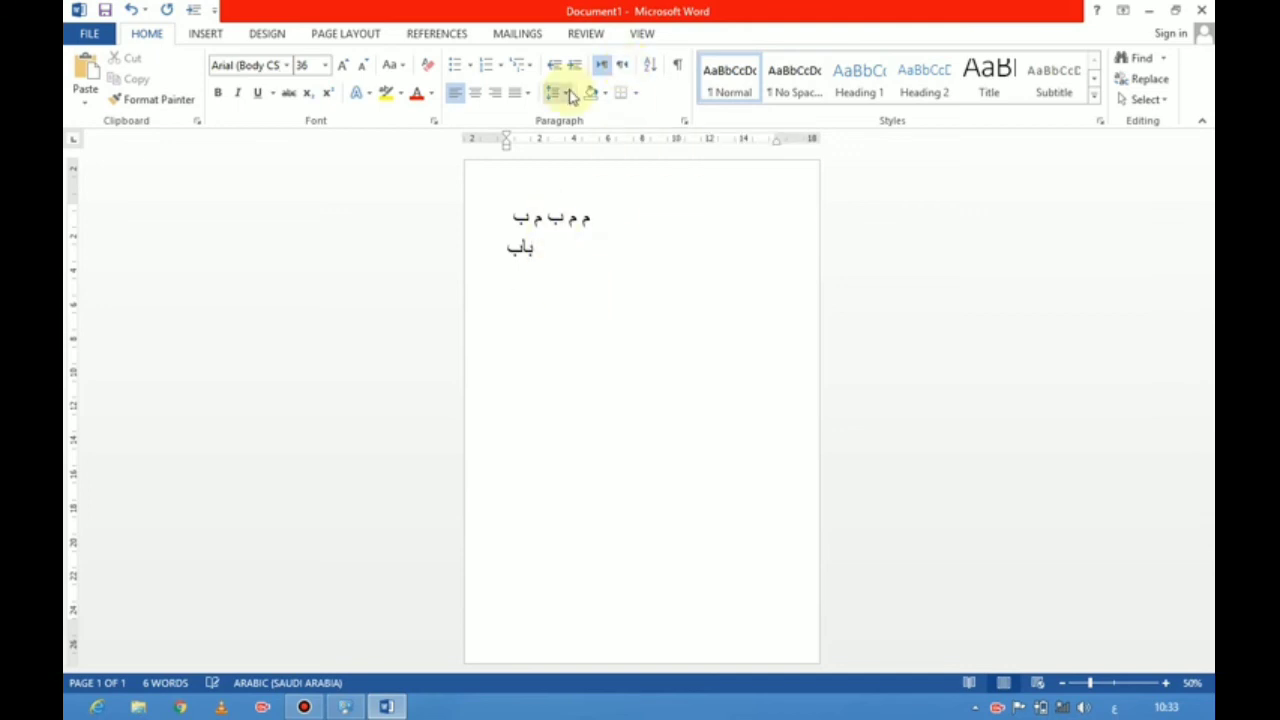
click(628, 66)
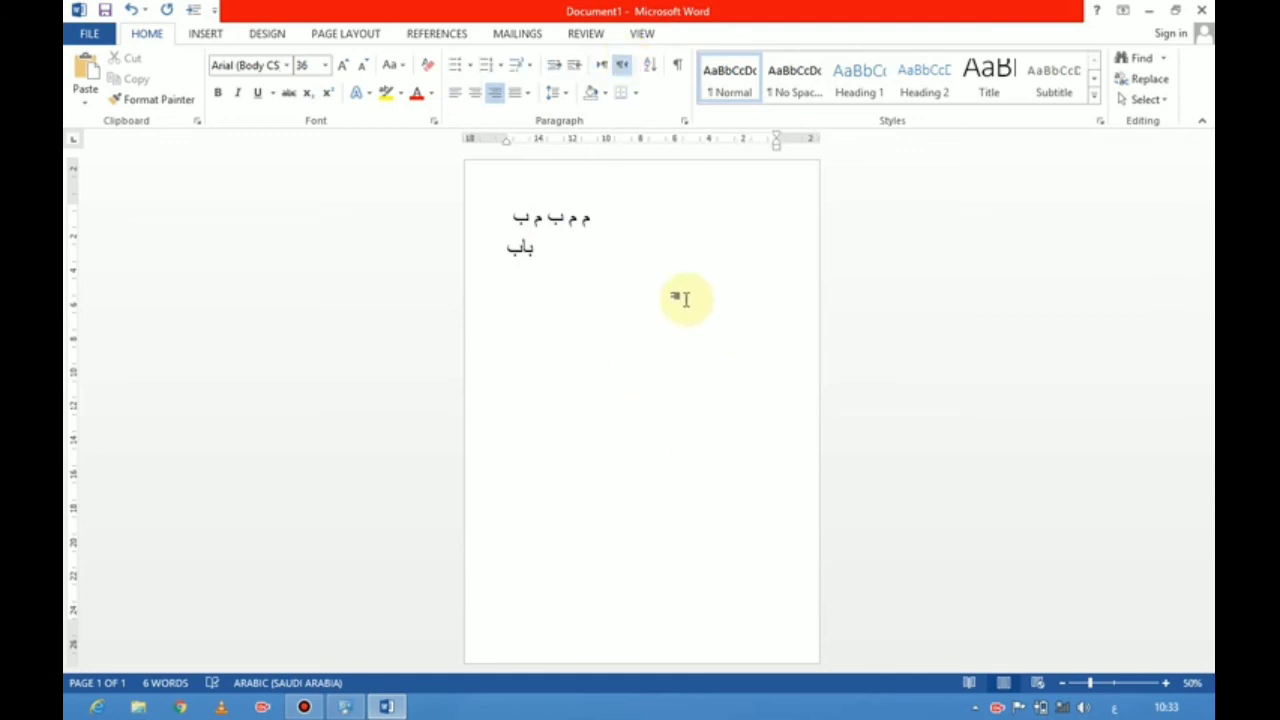
text(باب)
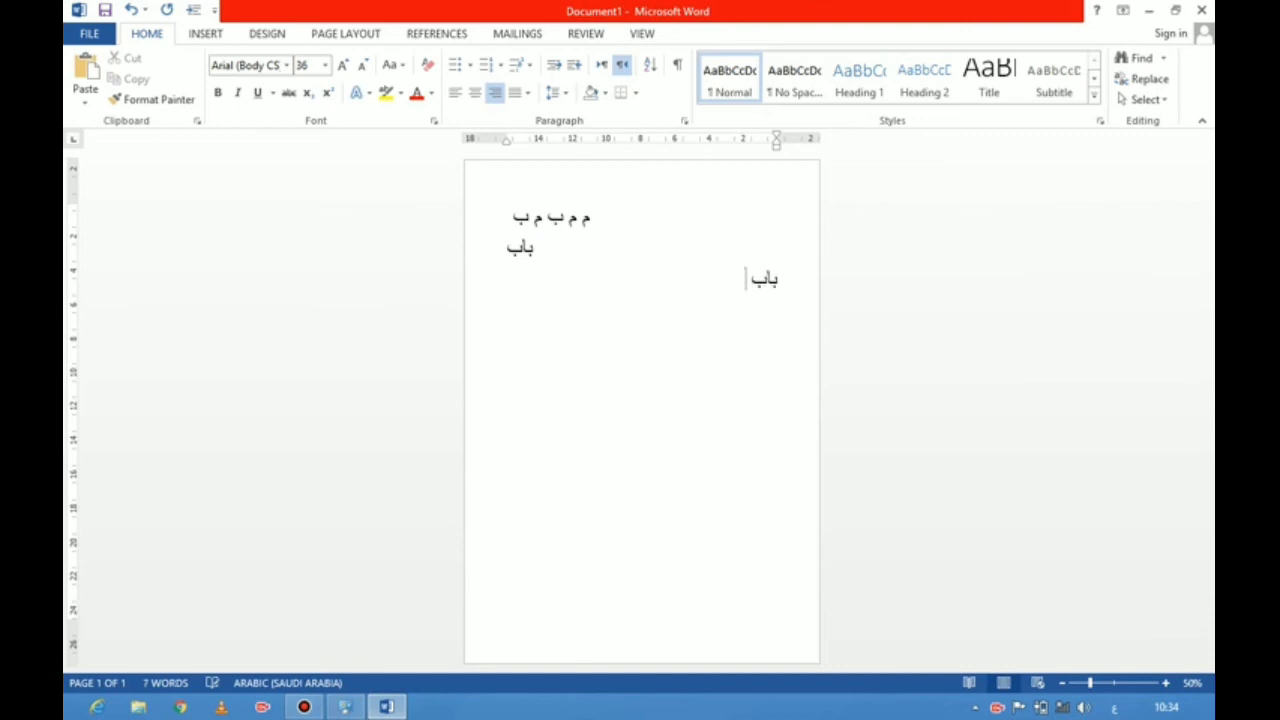
text( مفتاح)
text( بيت)
key(Return)
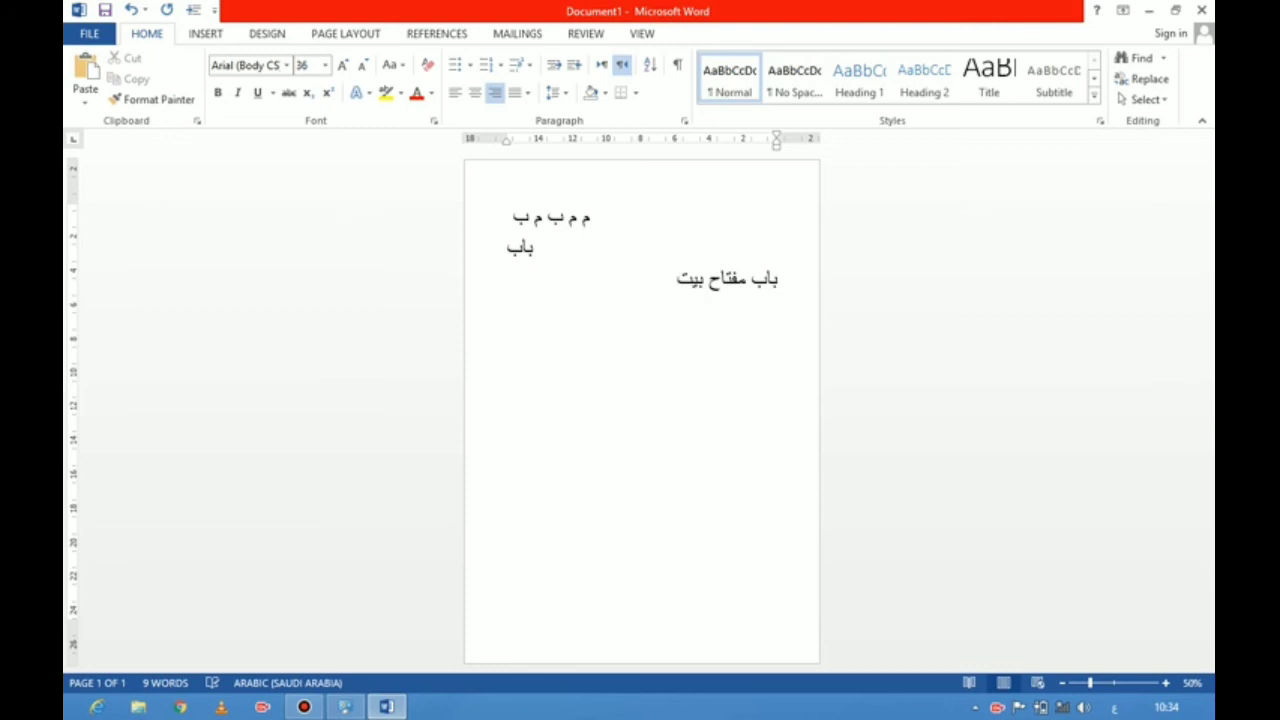